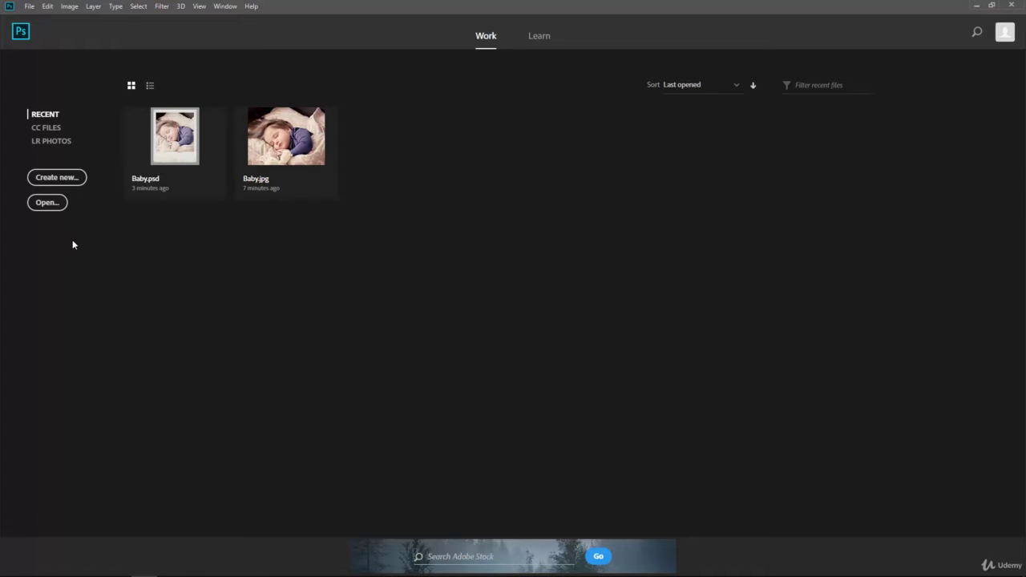
Step: Open the Blossom, Lily and Rose images together from the Resources folder
{"action": "left_click", "coordinate": [45, 205]}
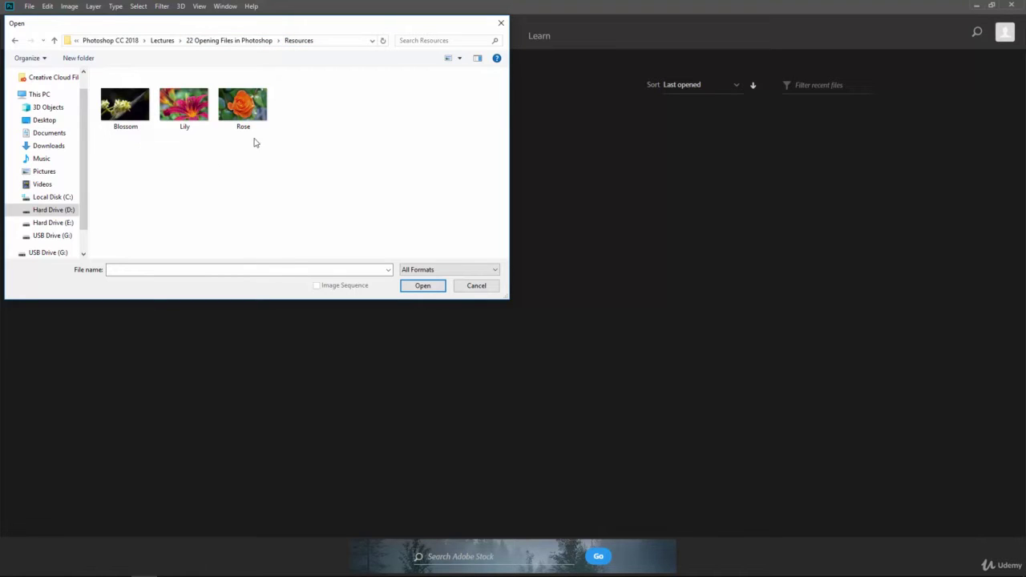
{"action": "left_click", "coordinate": [129, 120]}
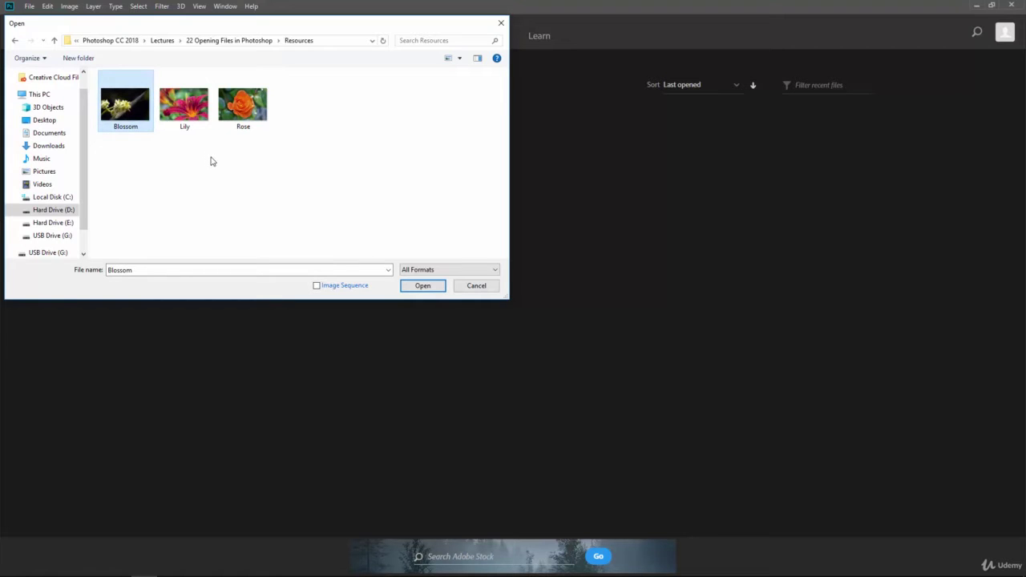
{"action": "left_click_drag", "start_coordinate": [286, 184], "coordinate": [127, 101]}
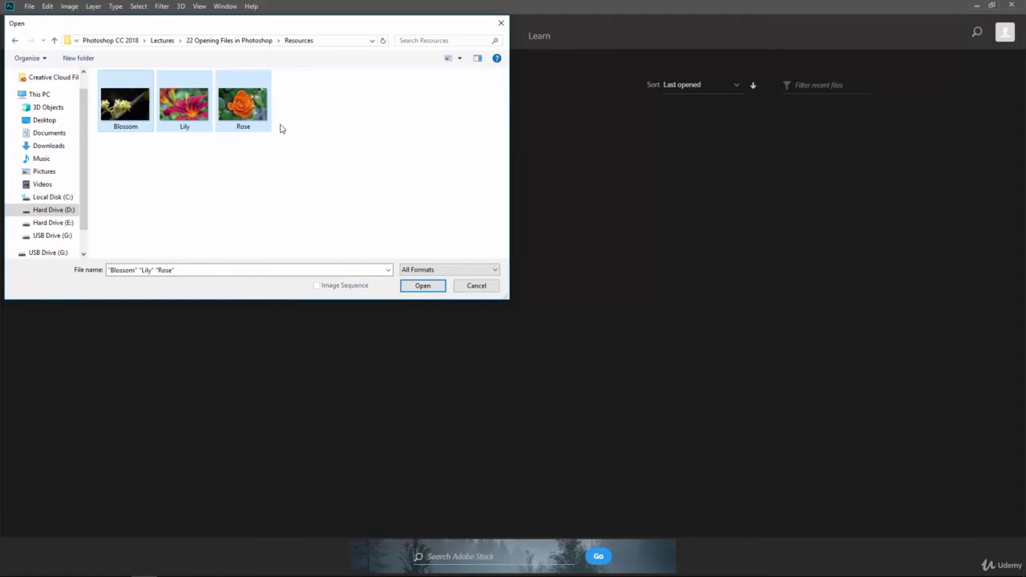
{"action": "left_click", "coordinate": [260, 185]}
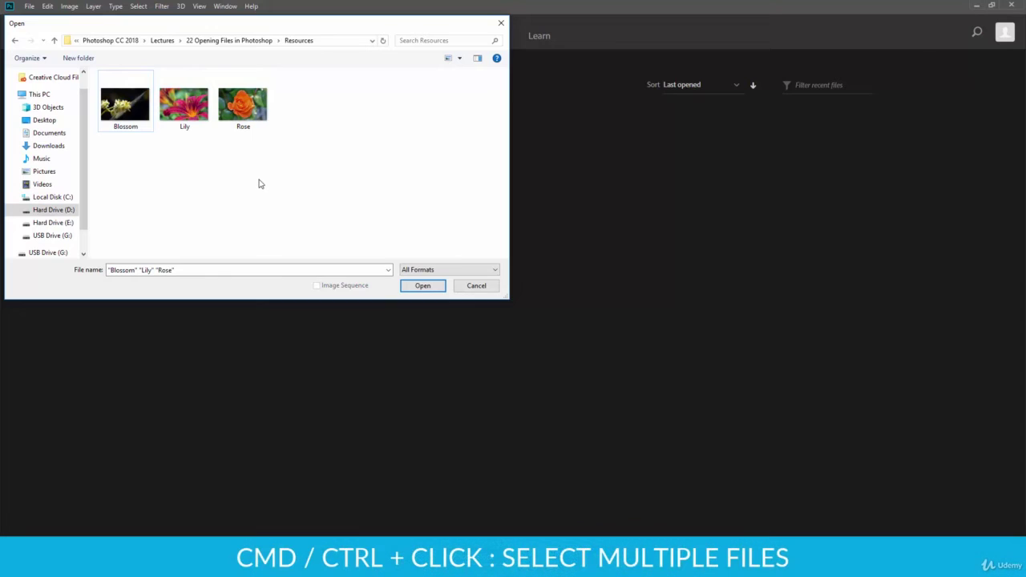
{"action": "left_click", "coordinate": [133, 115]}
{"action": "left_click", "coordinate": [185, 104], "text": "ctrl"}
{"action": "left_click", "coordinate": [255, 106], "text": "ctrl"}
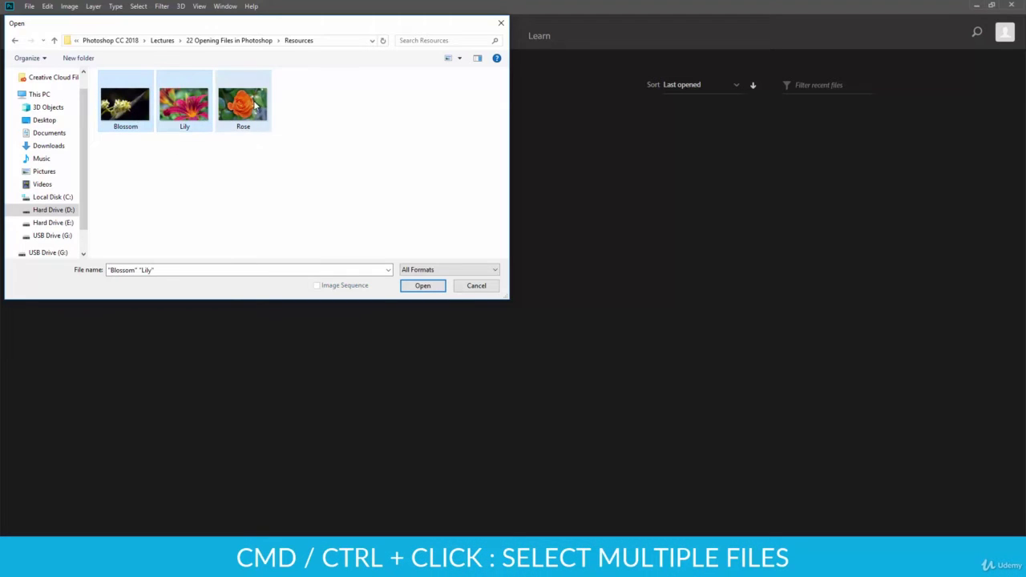
{"action": "left_click", "coordinate": [186, 105], "text": "ctrl"}
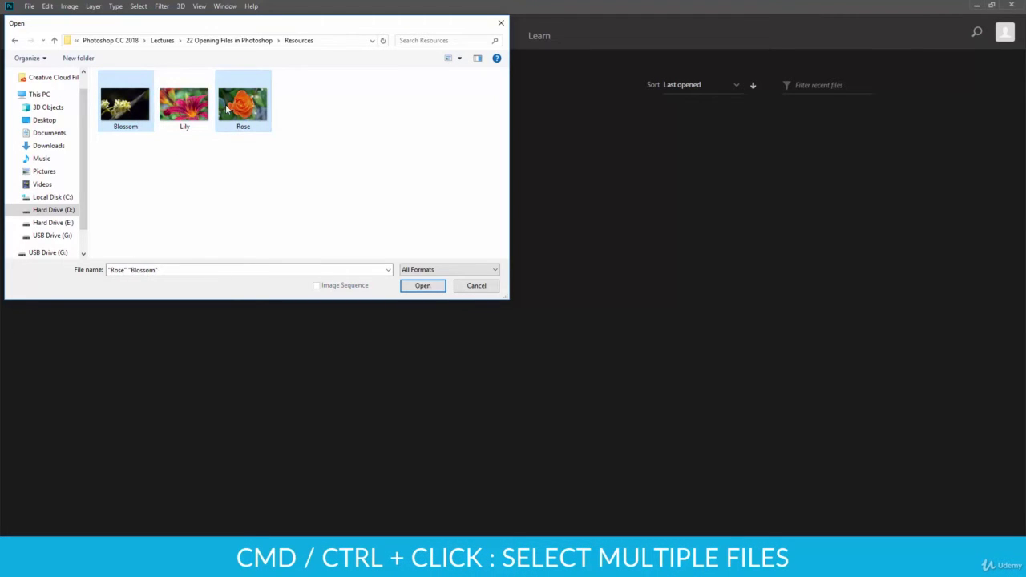
{"action": "left_click", "coordinate": [128, 114]}
{"action": "left_click", "coordinate": [128, 114], "text": "ctrl"}
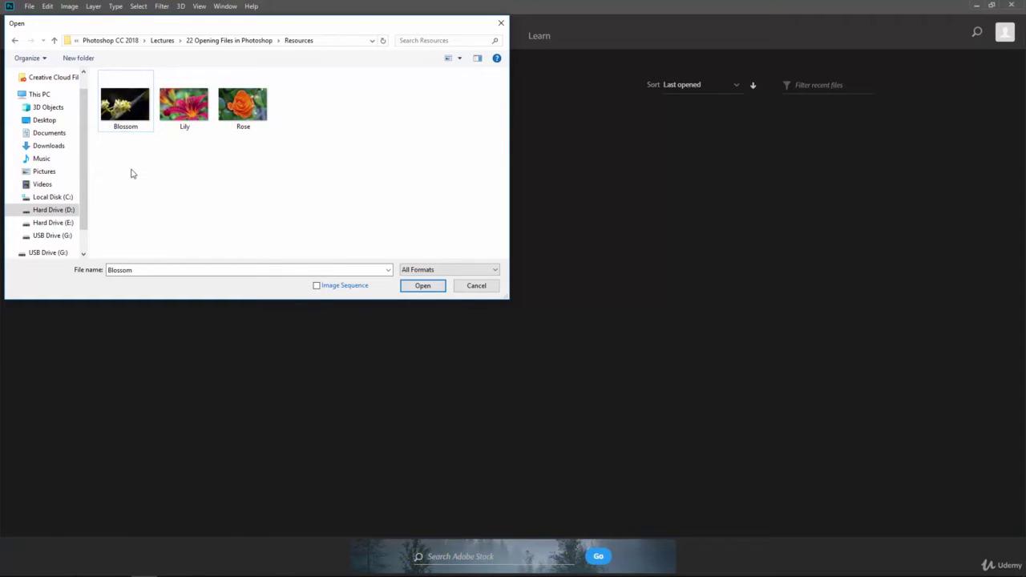
{"action": "left_click_drag", "start_coordinate": [292, 179], "coordinate": [103, 72]}
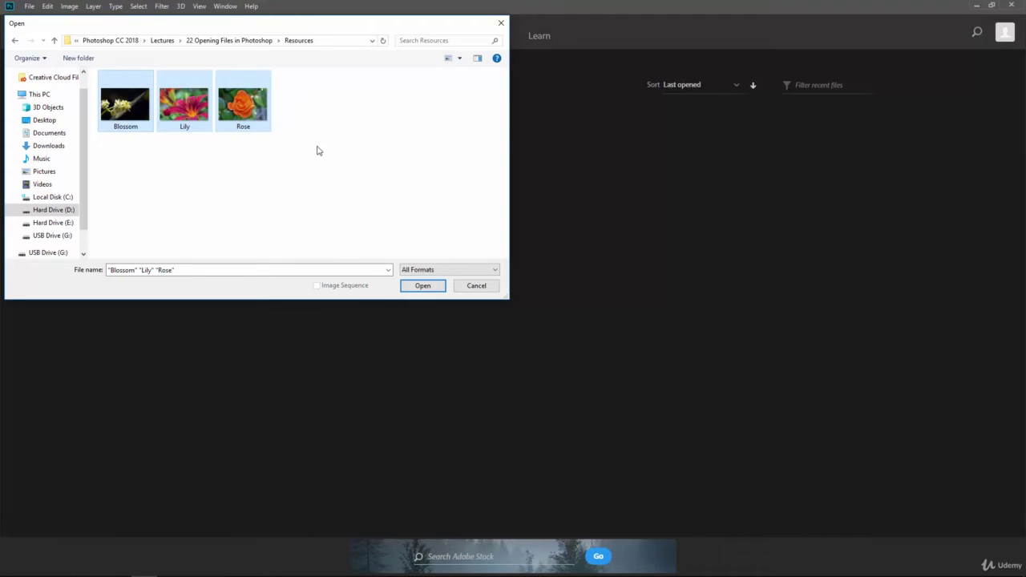
{"action": "left_click", "coordinate": [423, 286]}
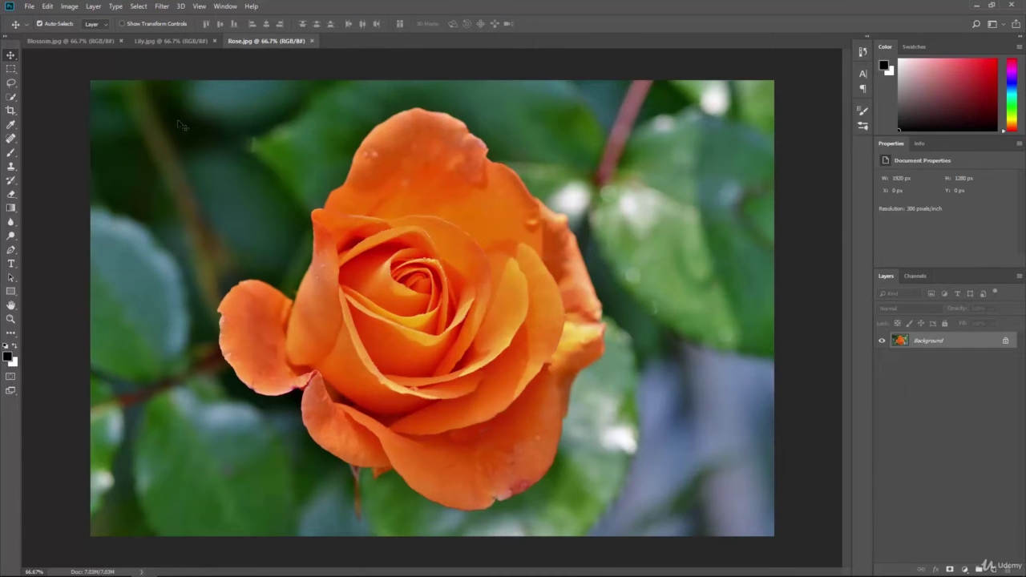
Step: Copy the Background layers of Rose.jpg and Lily.jpg into the Blossom.jpg document, placing the lily above the rose
{"action": "left_click", "coordinate": [44, 42]}
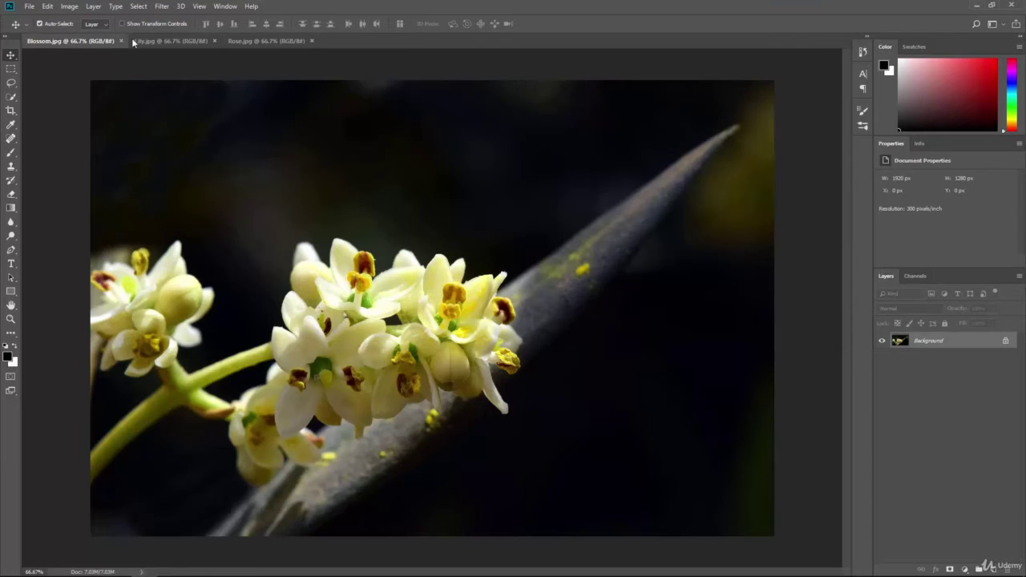
{"action": "left_click", "coordinate": [149, 41]}
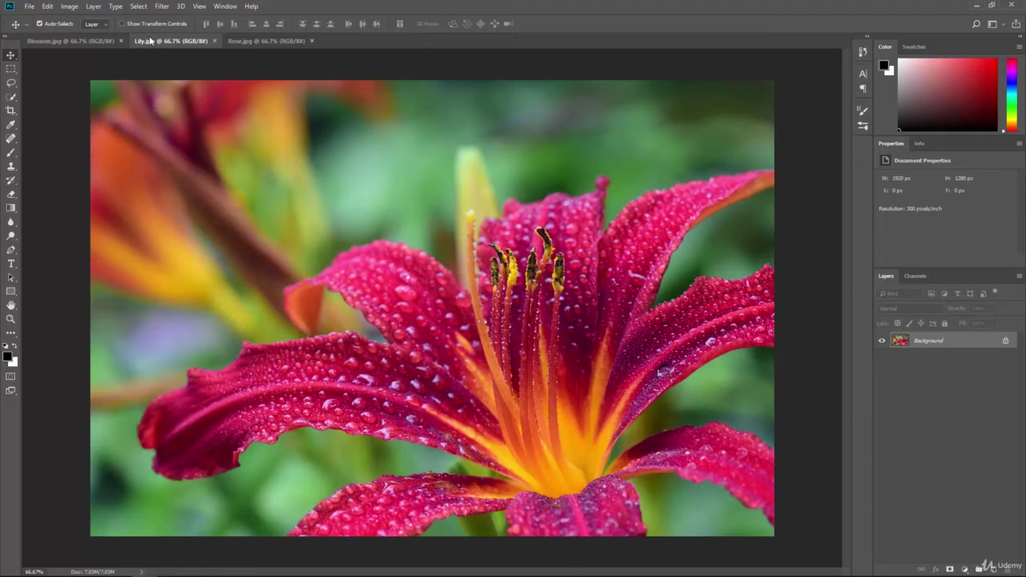
{"action": "left_click", "coordinate": [246, 42]}
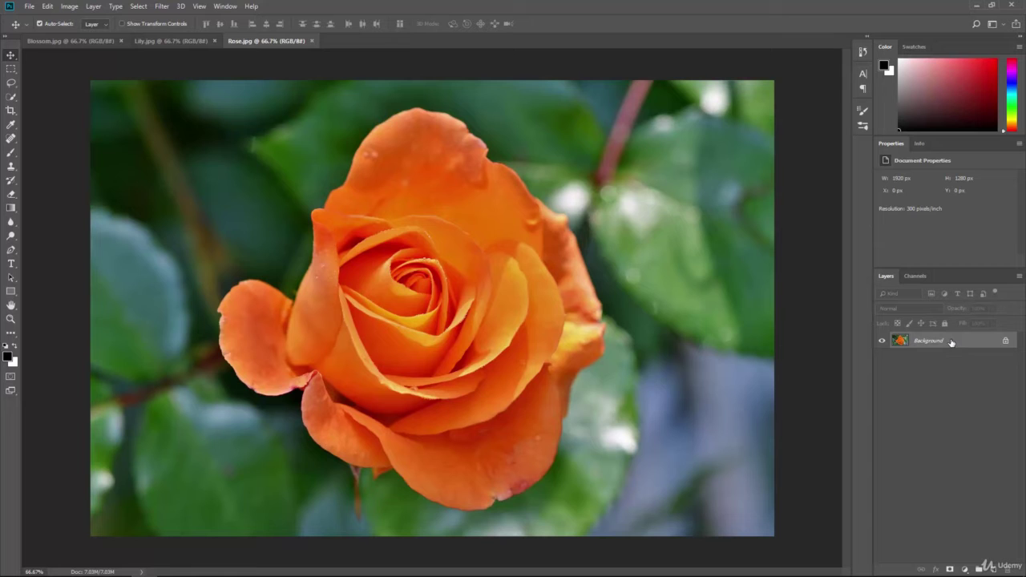
{"action": "left_click_drag", "start_coordinate": [951, 342], "coordinate": [419, 318]}
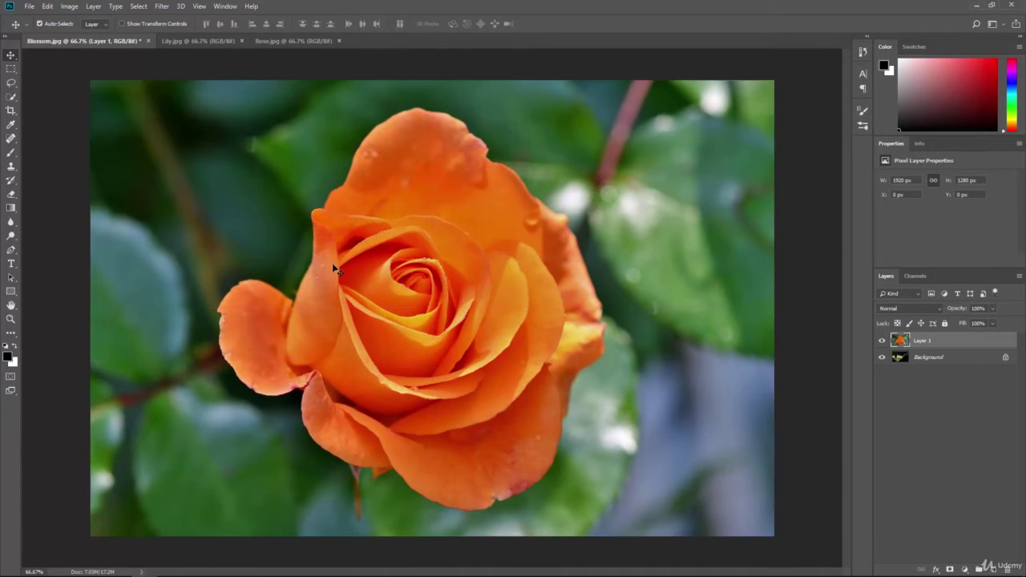
{"action": "left_click", "coordinate": [197, 44]}
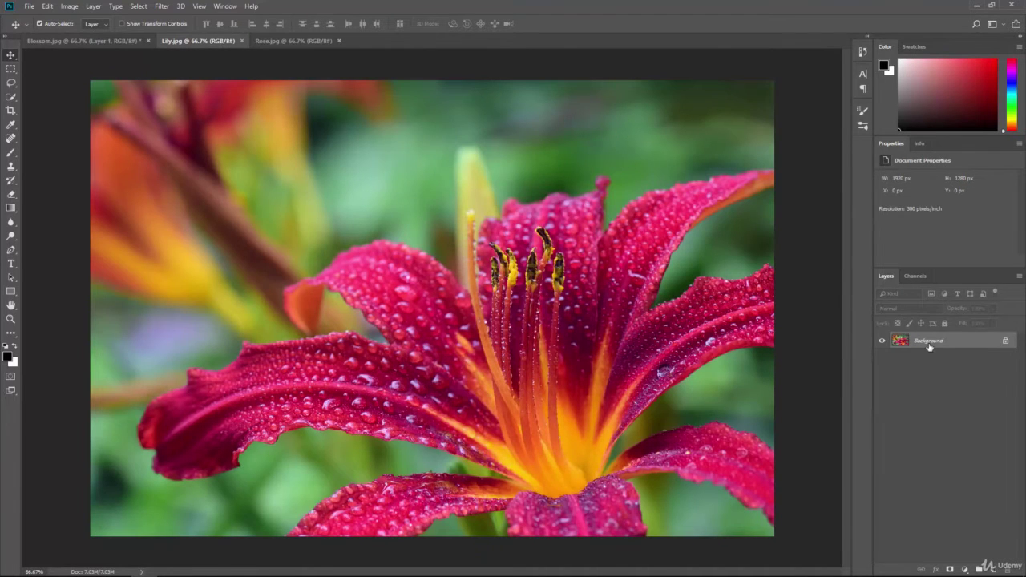
{"action": "left_click_drag", "start_coordinate": [927, 344], "coordinate": [405, 319]}
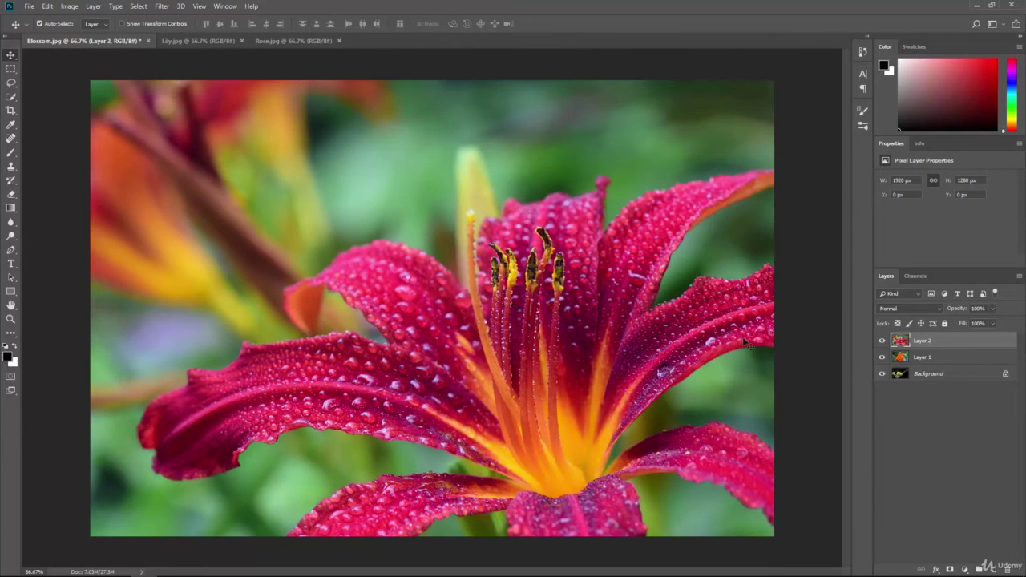
Step: Close the Rose.jpg and Lily.jpg documents, keeping only Blossom.jpg open
{"action": "left_click", "coordinate": [282, 41]}
{"action": "left_click", "coordinate": [340, 40]}
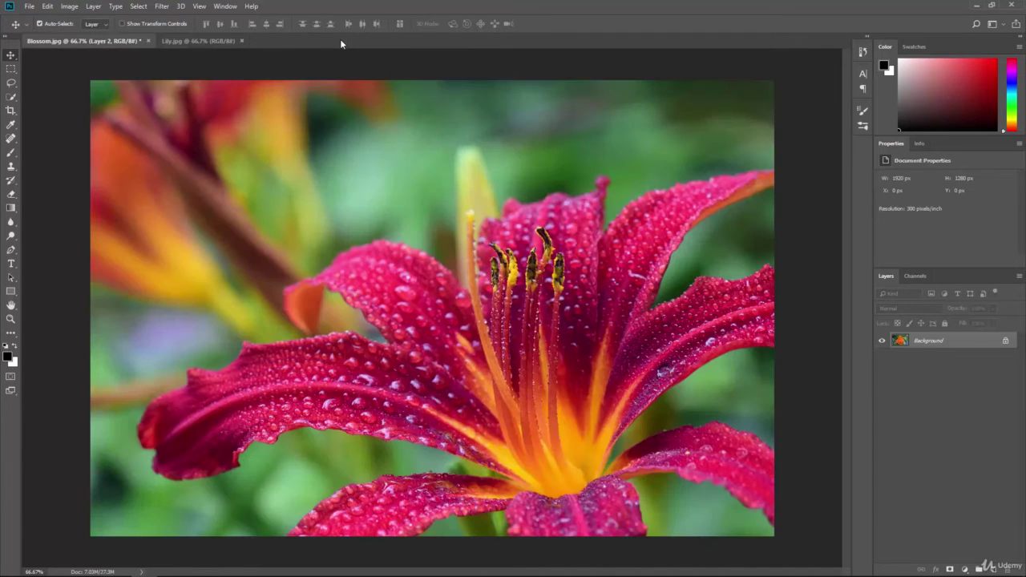
{"action": "left_click", "coordinate": [224, 41]}
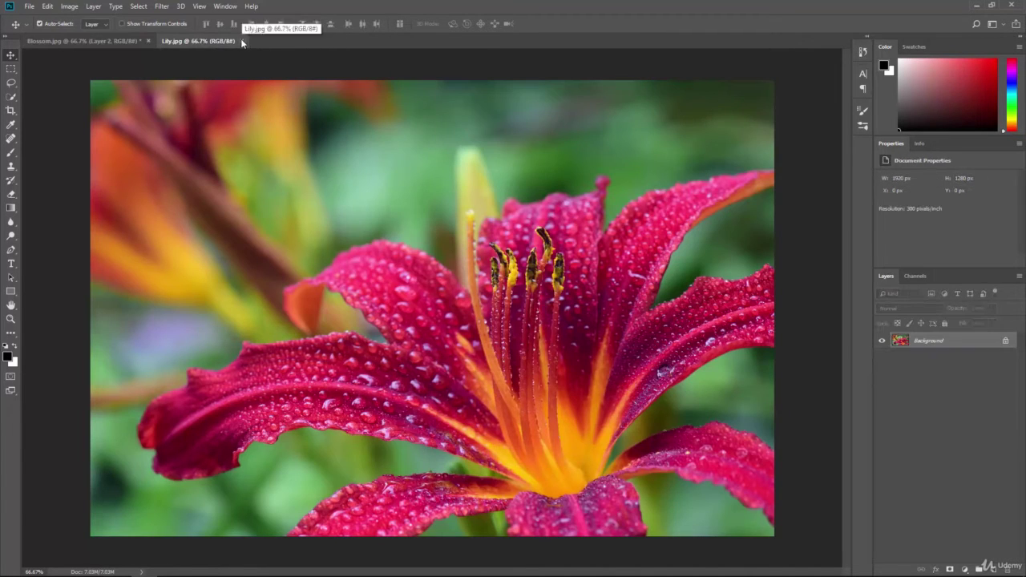
{"action": "key", "text": "ctrl+Tab"}
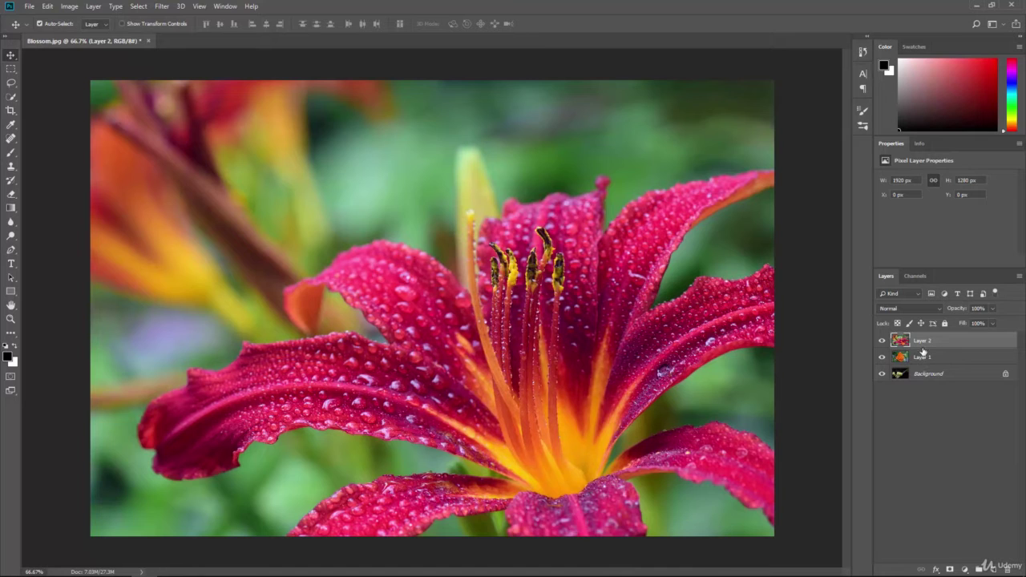
Step: Hide Layer 2 and Layer 1 to view the images beneath, and show both layers again
{"action": "left_click", "coordinate": [883, 342]}
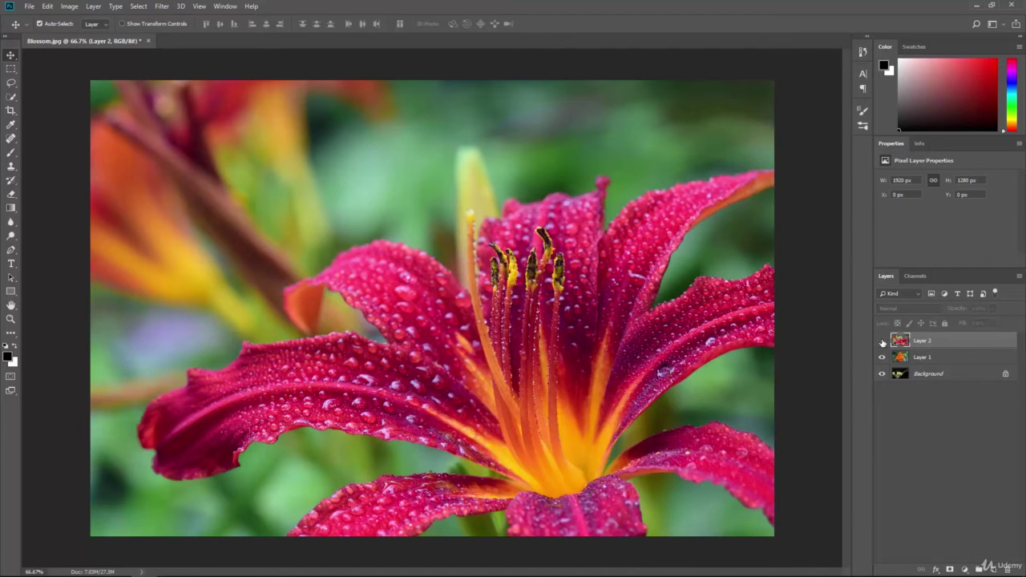
{"action": "left_click", "coordinate": [883, 358]}
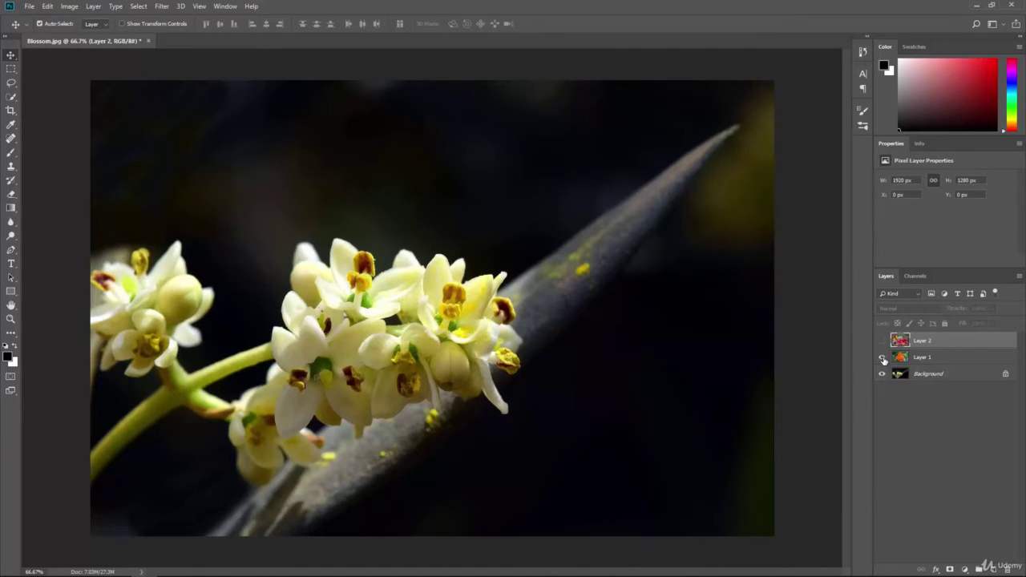
{"action": "left_click", "coordinate": [883, 358]}
{"action": "left_click", "coordinate": [882, 342]}
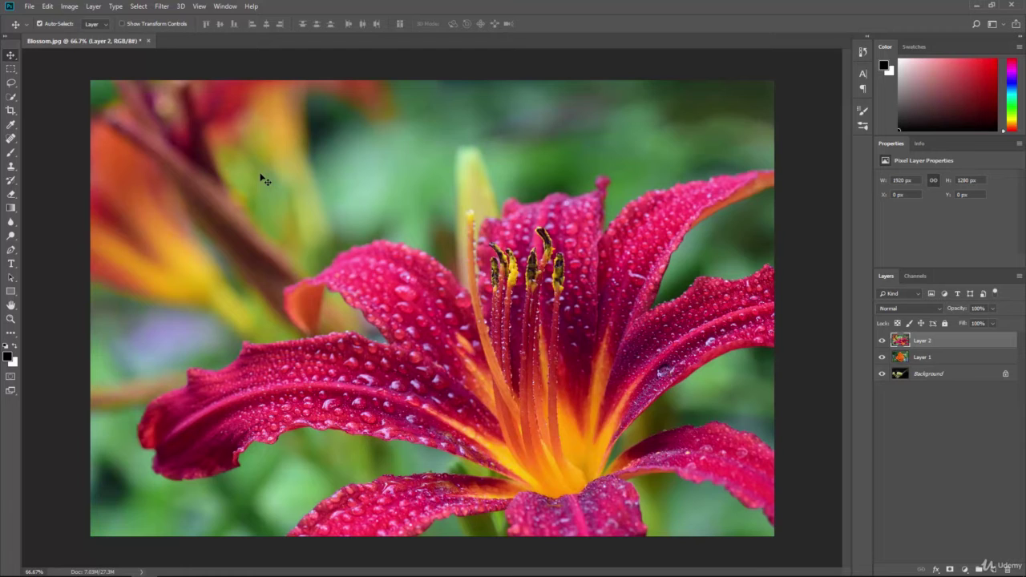
Step: Save the layered document as Flowers in Photoshop (PSD) format, accepting the compatibility options and stopping that dialog from showing again
{"action": "left_click", "coordinate": [30, 7]}
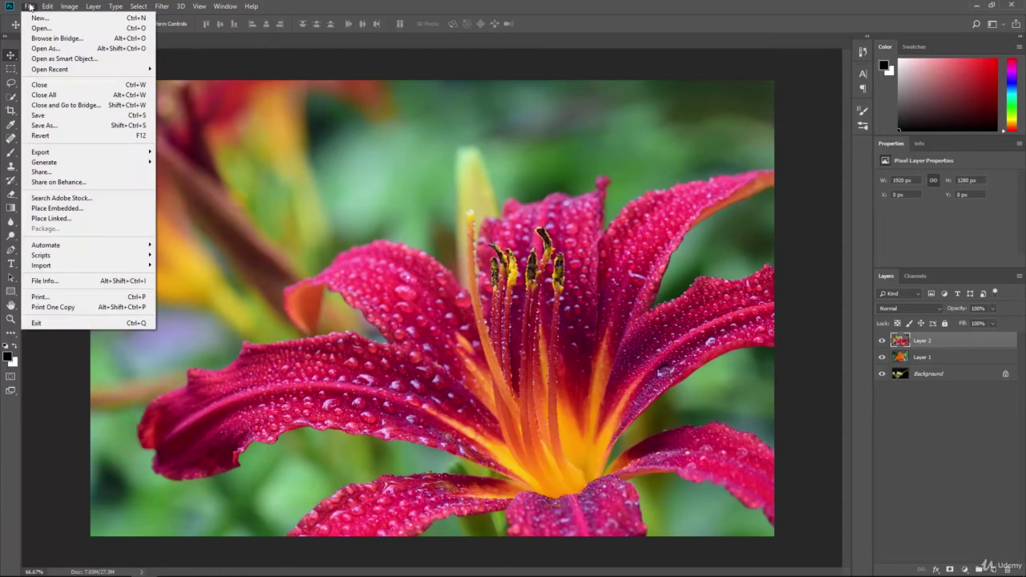
{"action": "left_click", "coordinate": [48, 126]}
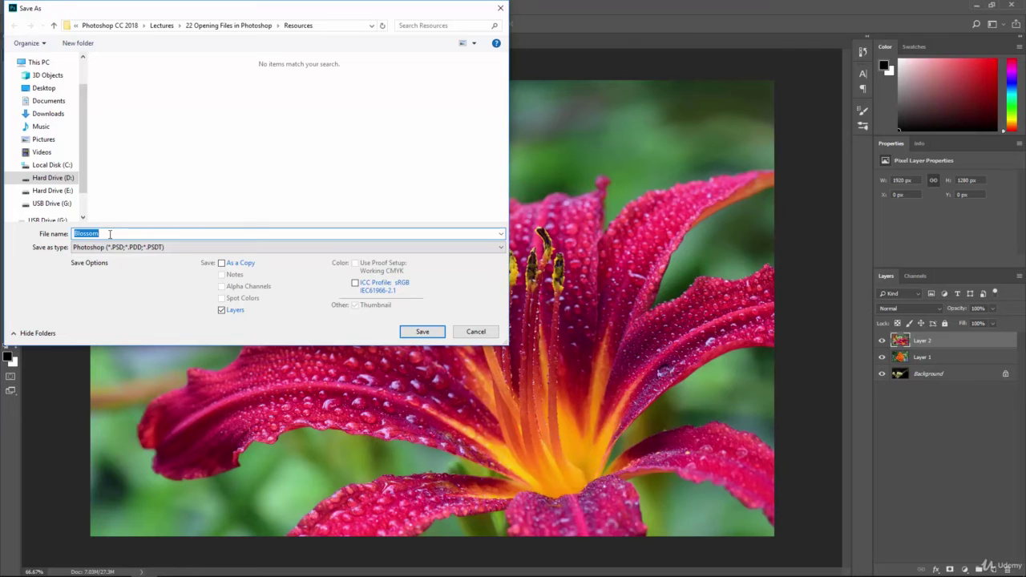
{"action": "type", "text": "Flowers"}
{"action": "left_click", "coordinate": [102, 248]}
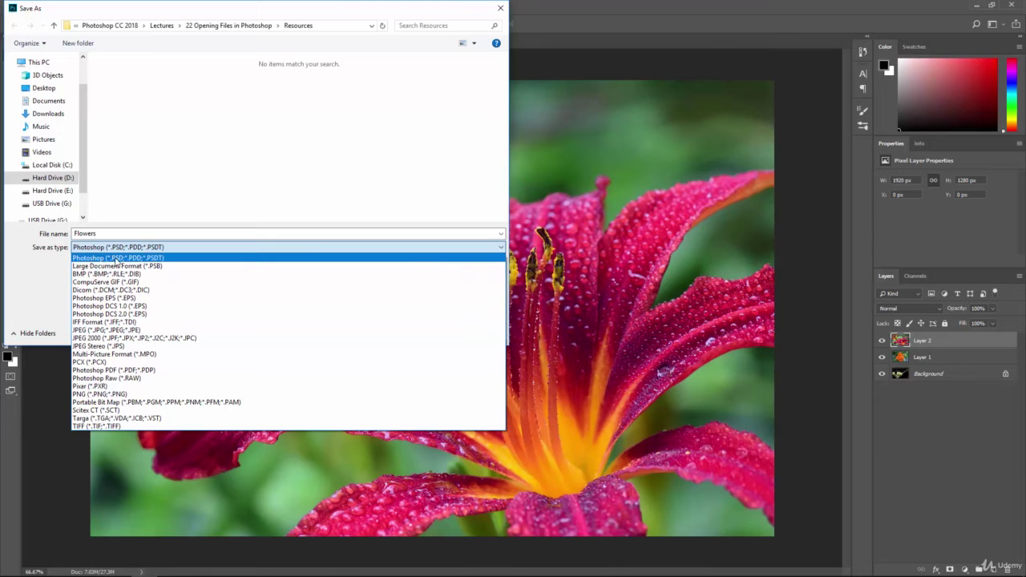
{"action": "left_click", "coordinate": [117, 258]}
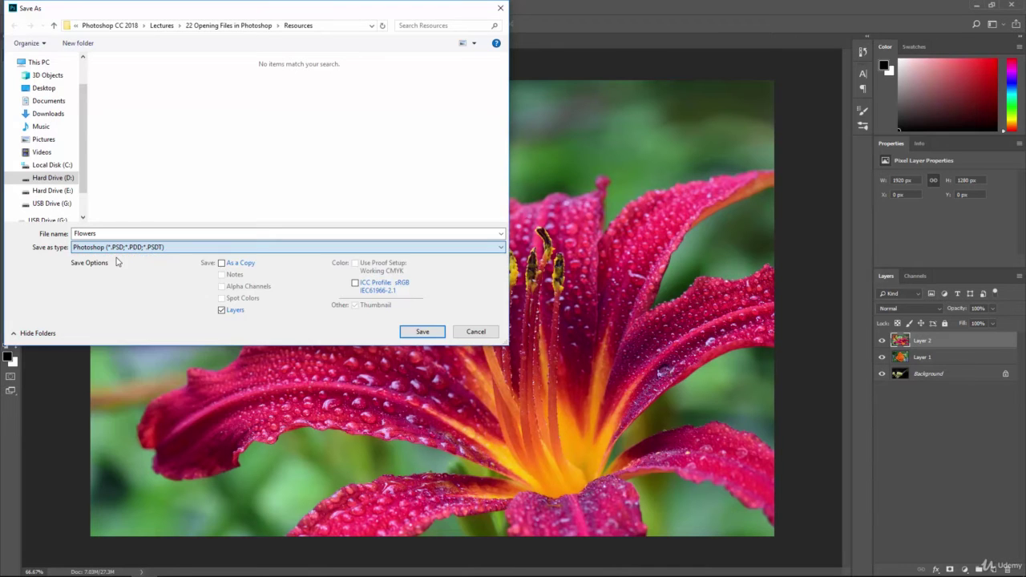
{"action": "left_click", "coordinate": [425, 332]}
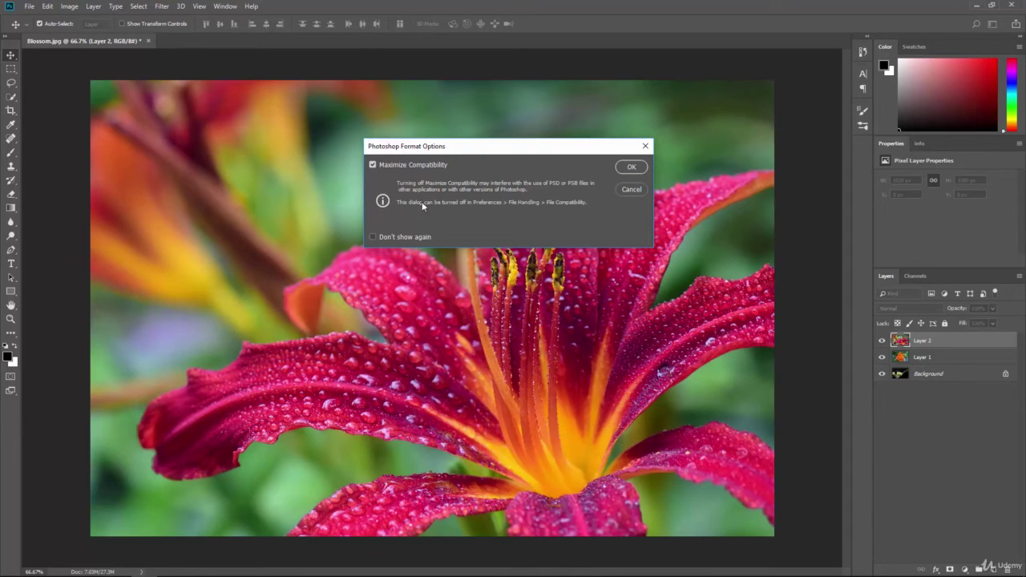
{"action": "left_click", "coordinate": [373, 237]}
{"action": "left_click", "coordinate": [631, 167]}
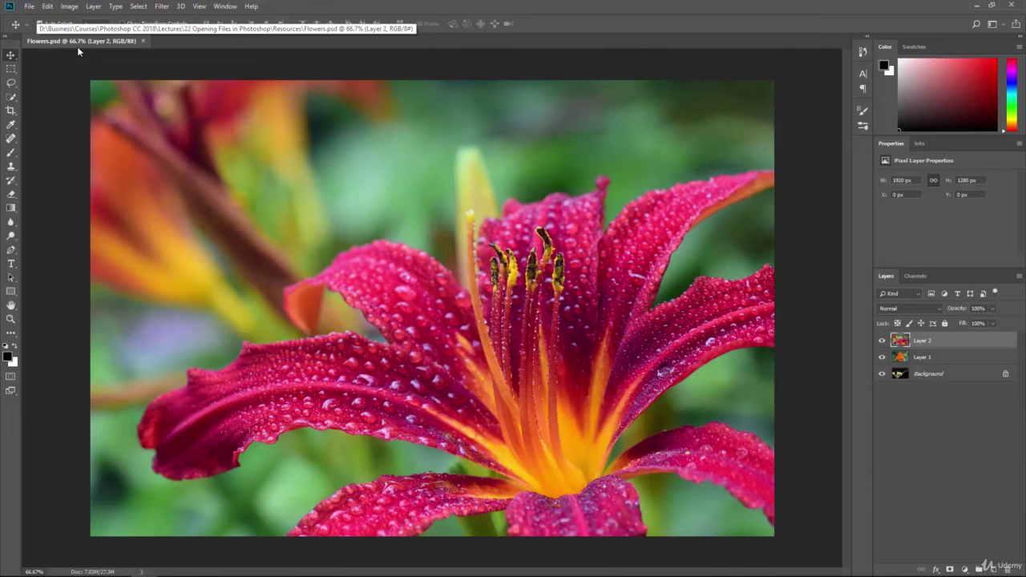
Step: Close Flowers.psd and reopen it from the Resources folder
{"action": "left_click", "coordinate": [143, 41]}
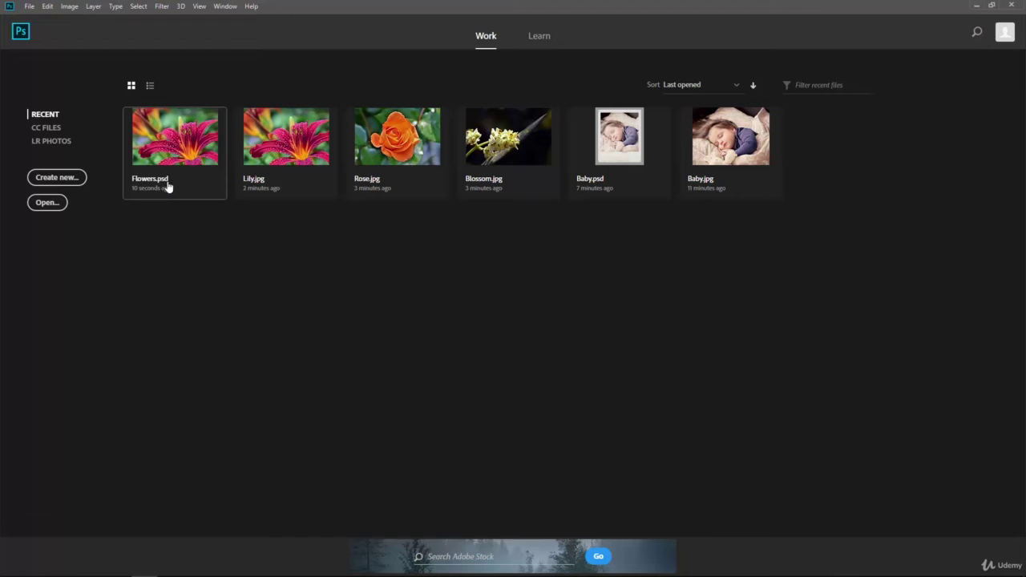
{"action": "left_click", "coordinate": [47, 203]}
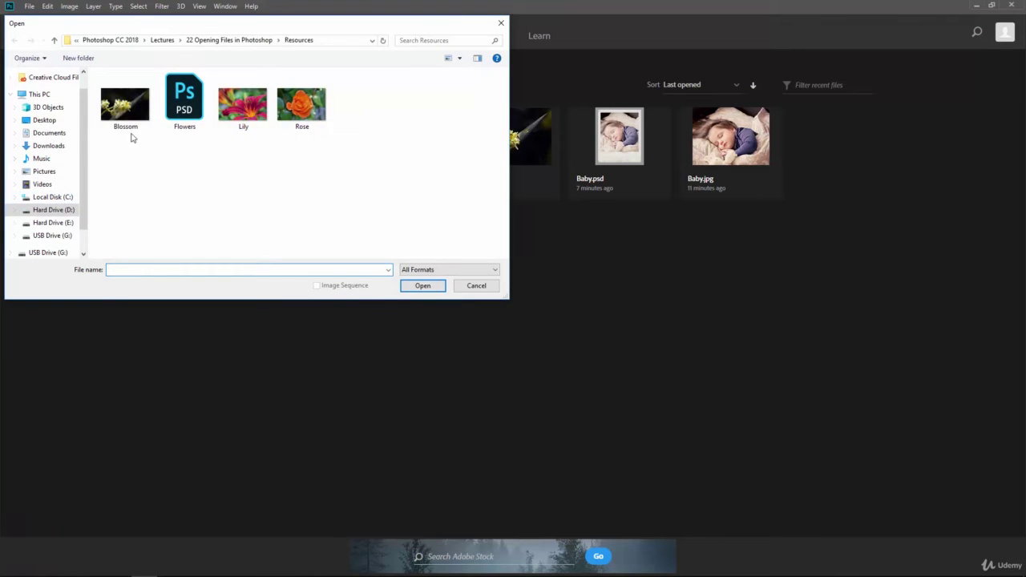
{"action": "left_click", "coordinate": [186, 113]}
{"action": "left_click", "coordinate": [423, 286]}
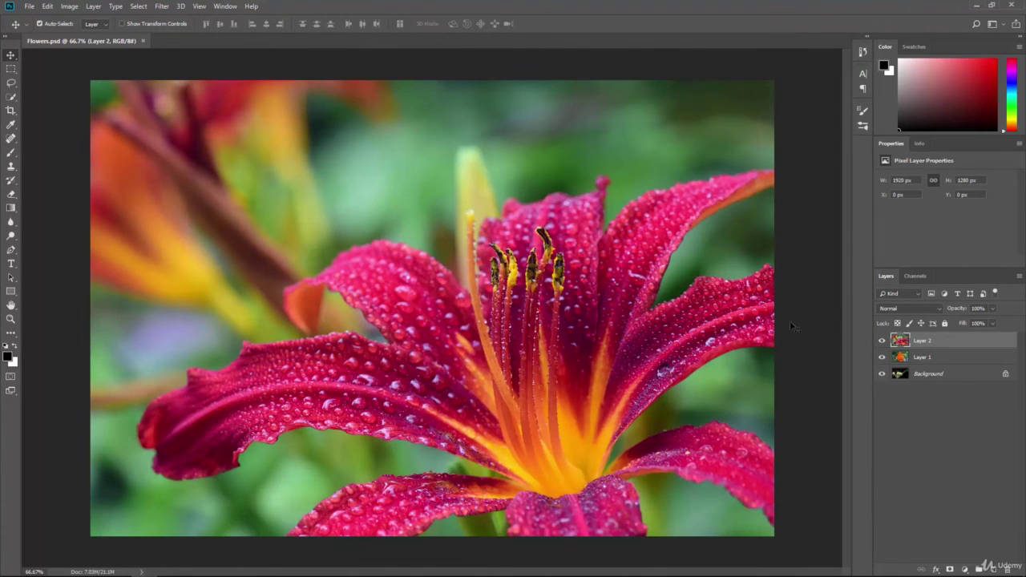
Step: Toggle the visibility of Layer 2, Layer 1 and Background to inspect the layers of the reopened Flowers.psd
{"action": "left_click", "coordinate": [882, 342]}
{"action": "left_click", "coordinate": [882, 341]}
{"action": "left_click", "coordinate": [882, 357]}
{"action": "left_click", "coordinate": [882, 374]}
{"action": "left_click", "coordinate": [882, 358]}
Step: Examine the file formats offered by the Open As command, and cancel without opening a file
{"action": "left_click", "coordinate": [28, 7]}
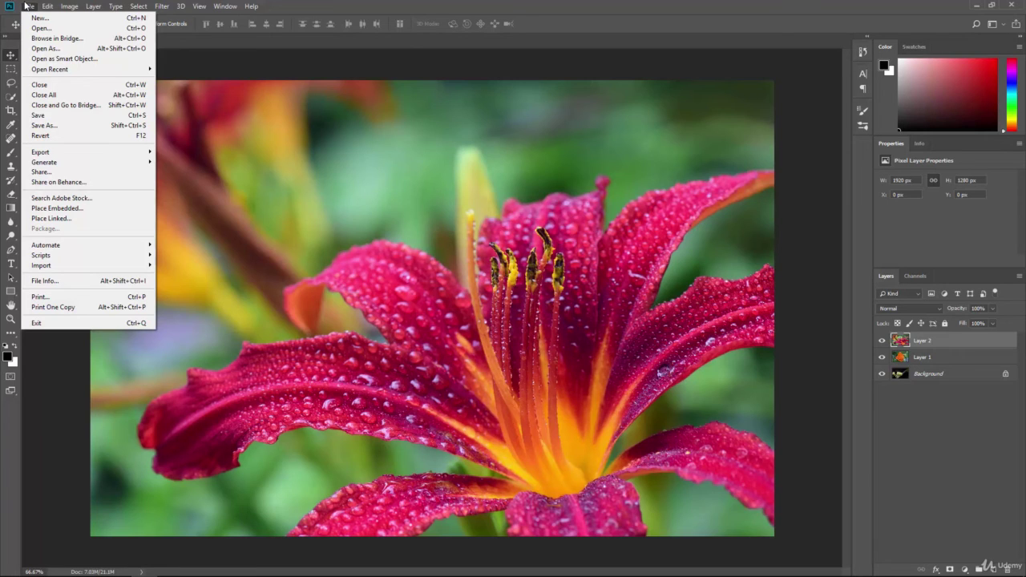
{"action": "left_click", "coordinate": [58, 50]}
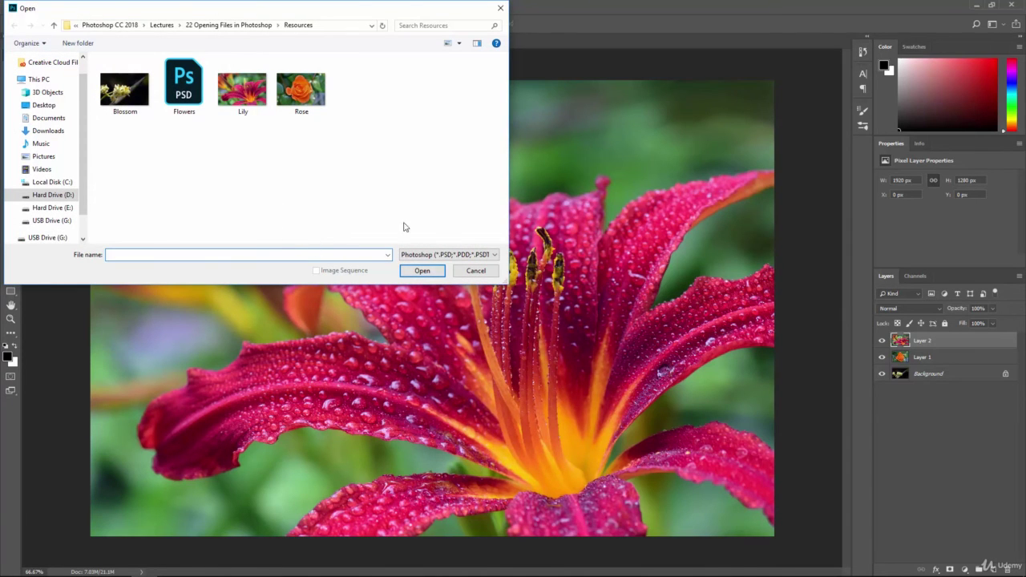
{"action": "left_click", "coordinate": [435, 254]}
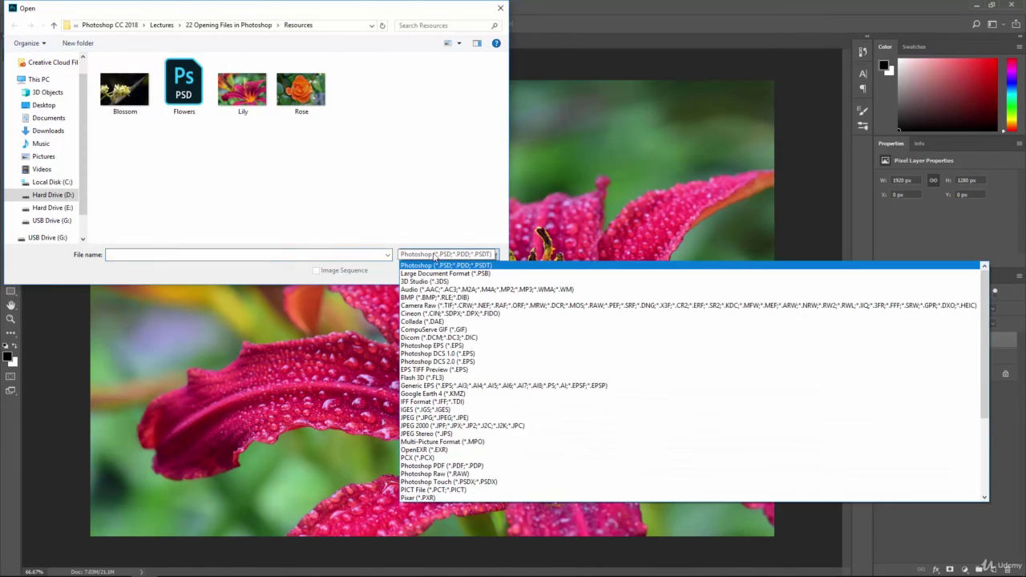
{"action": "left_click", "coordinate": [433, 255]}
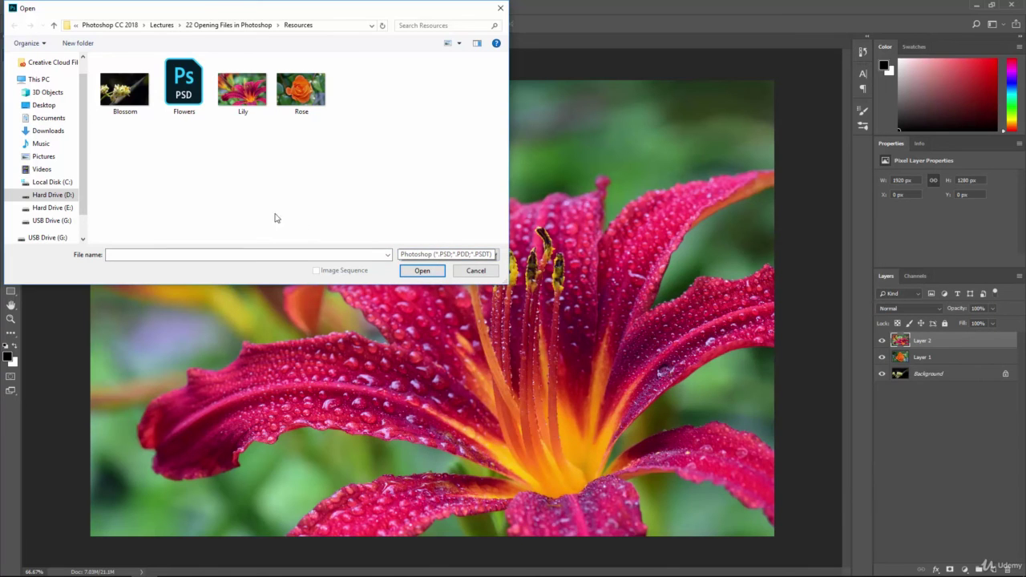
{"action": "left_click", "coordinate": [482, 273]}
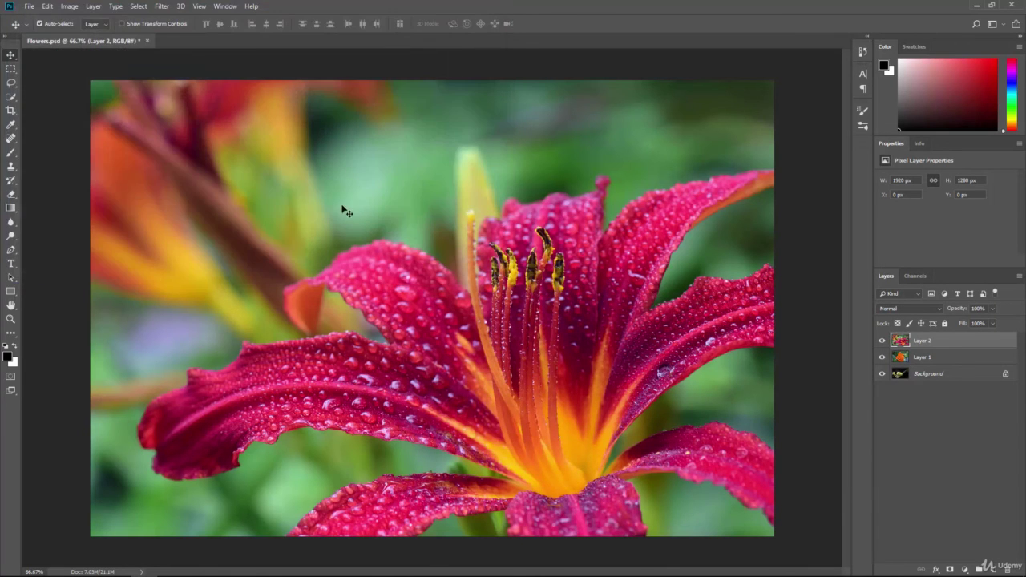
Step: Look at the list of recently opened files without opening any of them
{"action": "left_click", "coordinate": [29, 6]}
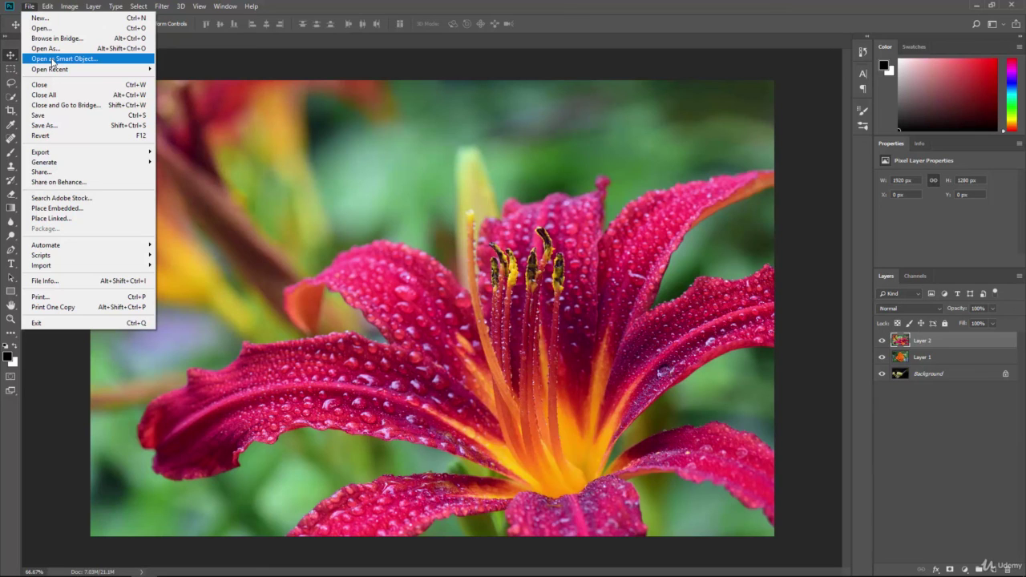
{"action": "mouse_move", "coordinate": [73, 73]}
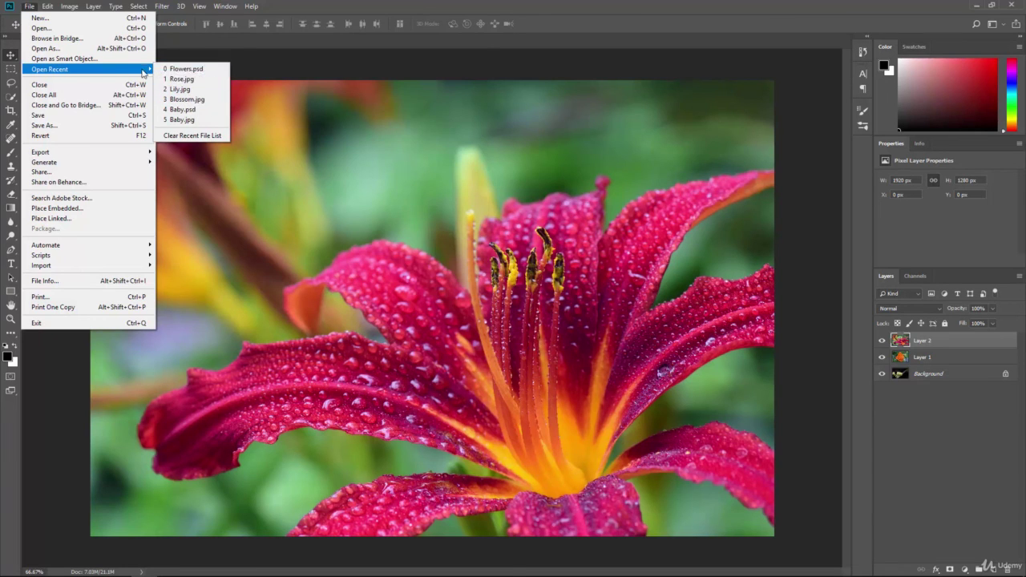
{"action": "left_click", "coordinate": [212, 44]}
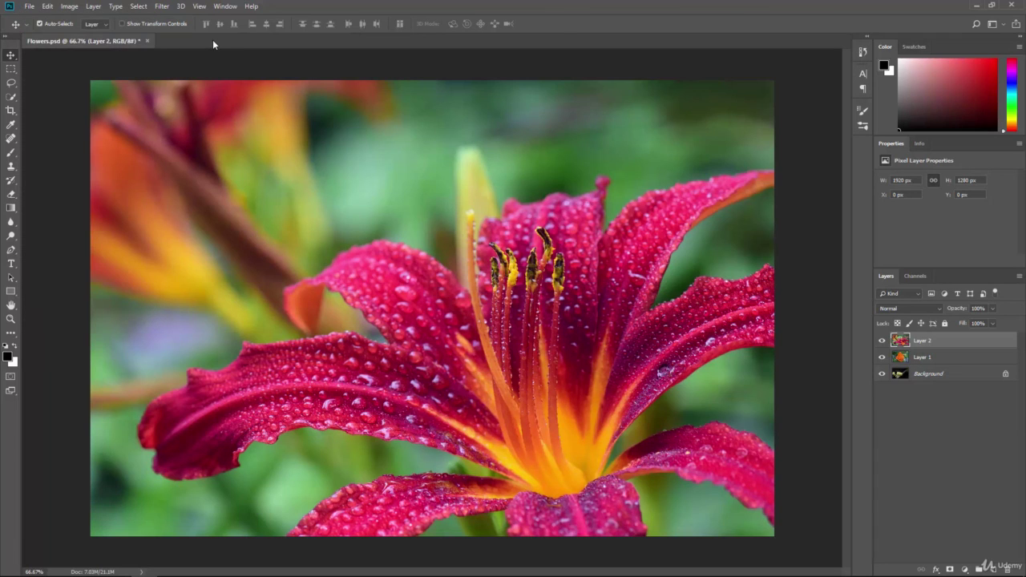